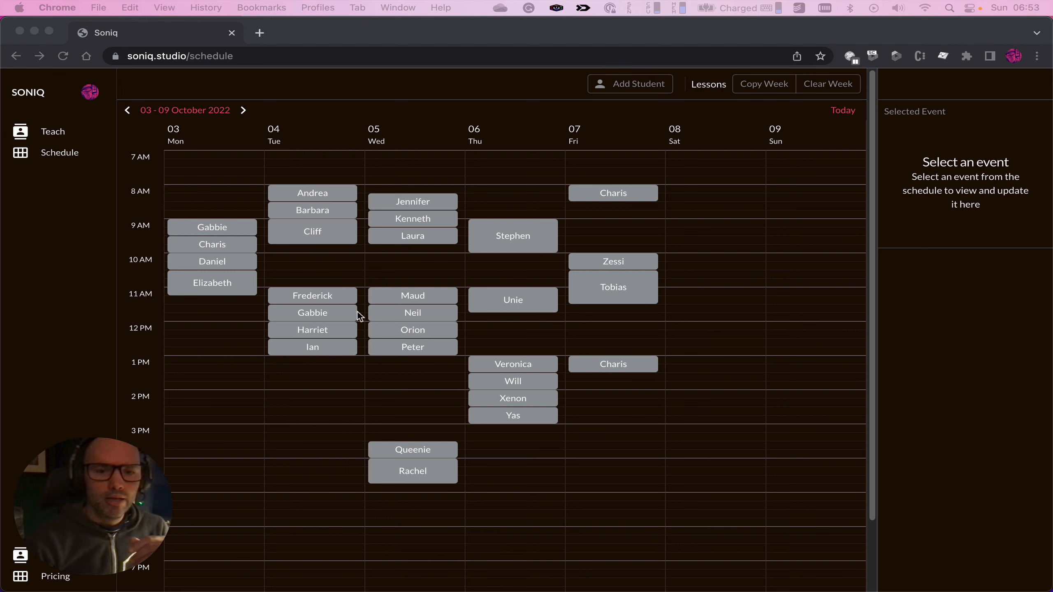
View the details of several booked lessons on Monday, Wednesday, Thursday and Friday in the week of 3–9 October 2022
{"action": "left_click", "coordinate": [191, 231]}
{"action": "left_click", "coordinate": [218, 230]}
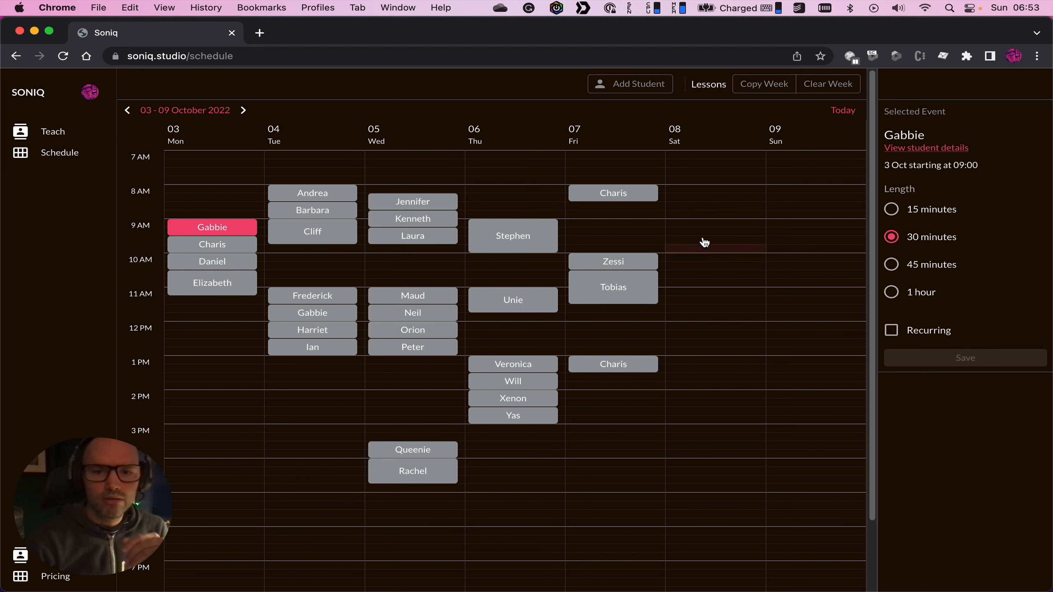
{"action": "left_click", "coordinate": [621, 194]}
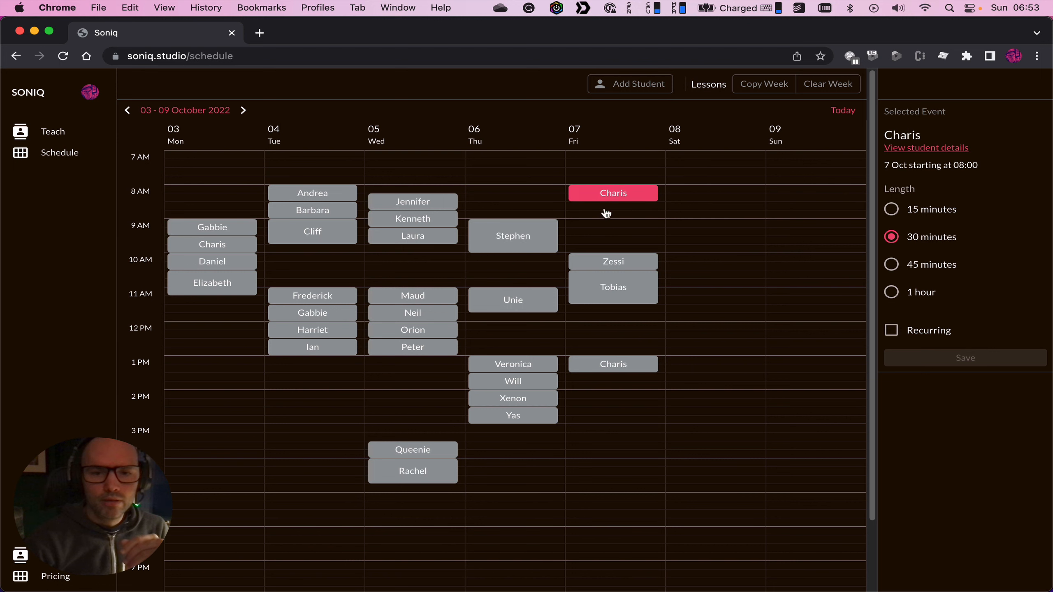
{"action": "left_click", "coordinate": [425, 311]}
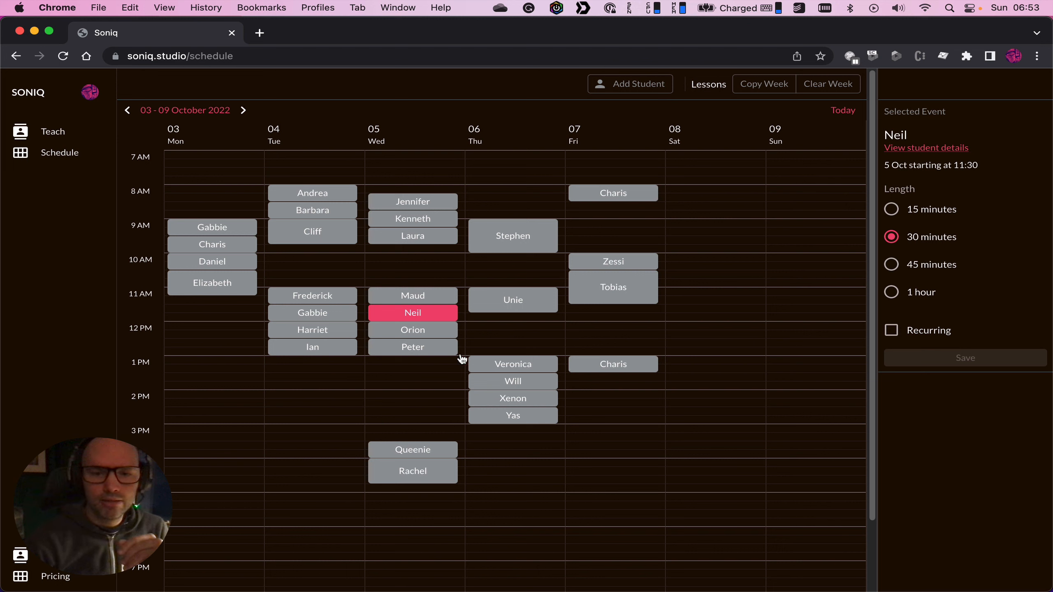
{"action": "left_click", "coordinate": [526, 386]}
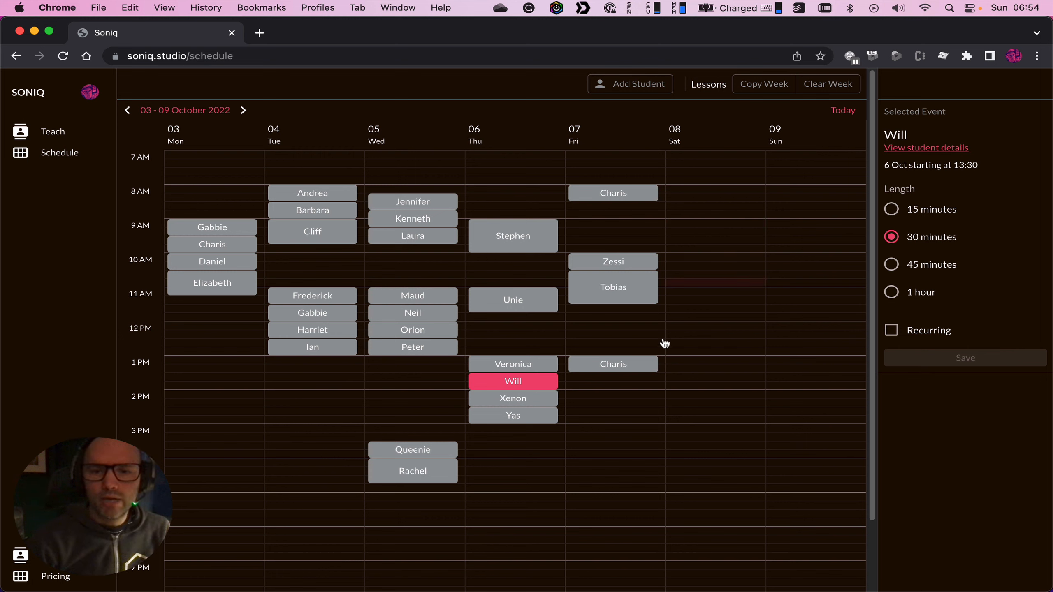
Schedule a 30-minute lesson on Saturday 8 October at 9:00 am for the student booked at 8:00 on Friday, and save it
{"action": "left_click", "coordinate": [700, 229]}
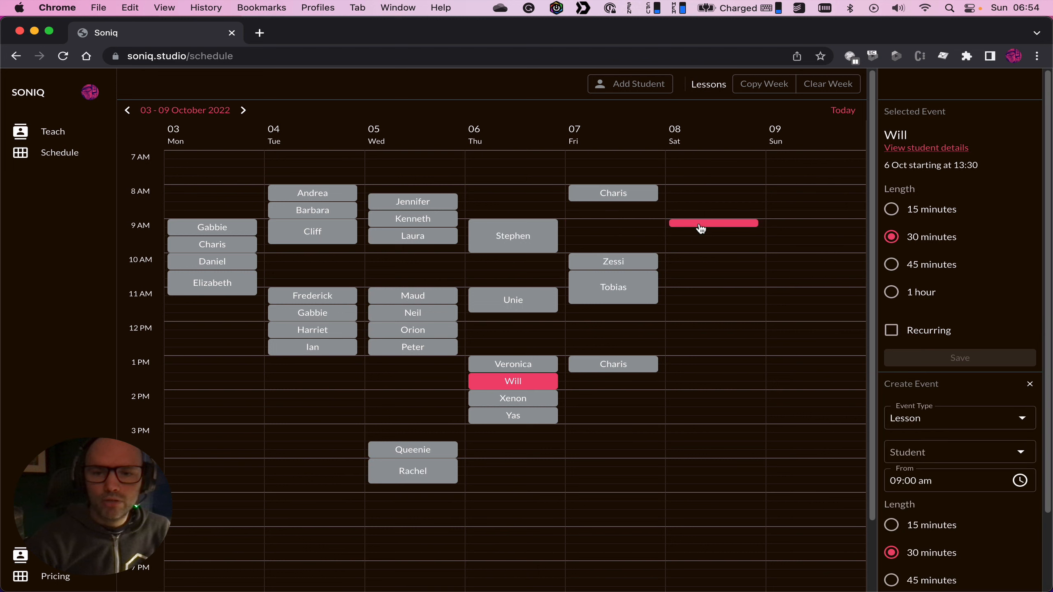
{"action": "scroll", "coordinate": [956, 424], "scroll_direction": "down", "scroll_amount": 3}
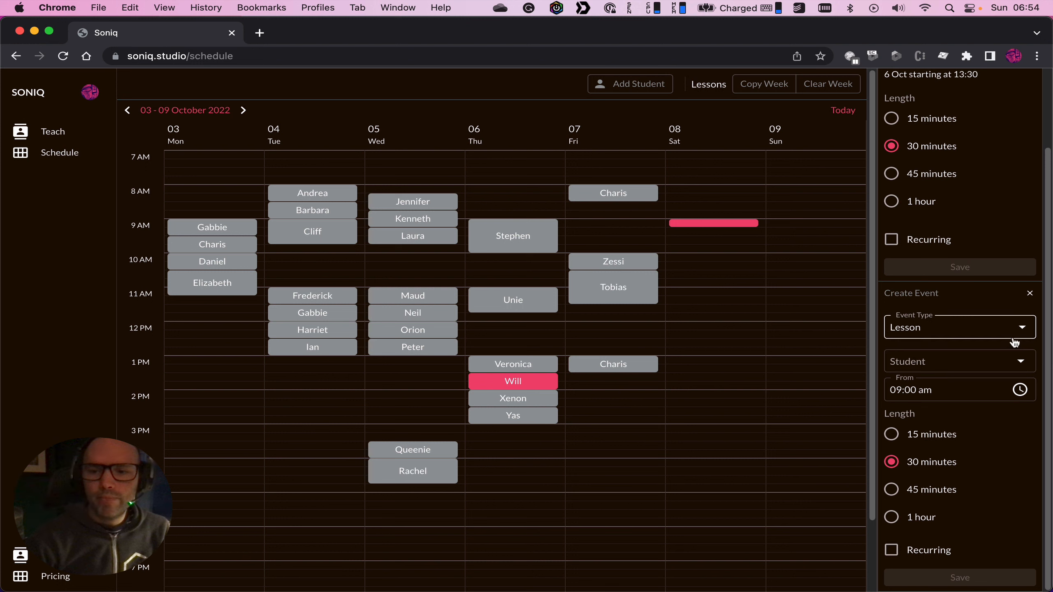
{"action": "left_click", "coordinate": [1003, 362]}
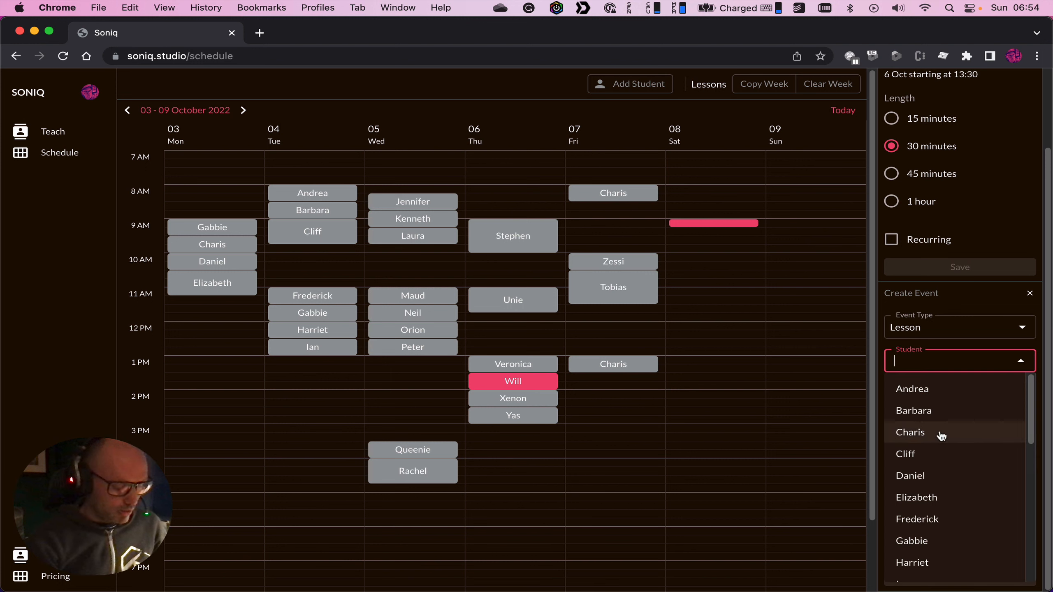
{"action": "type", "text": "char"}
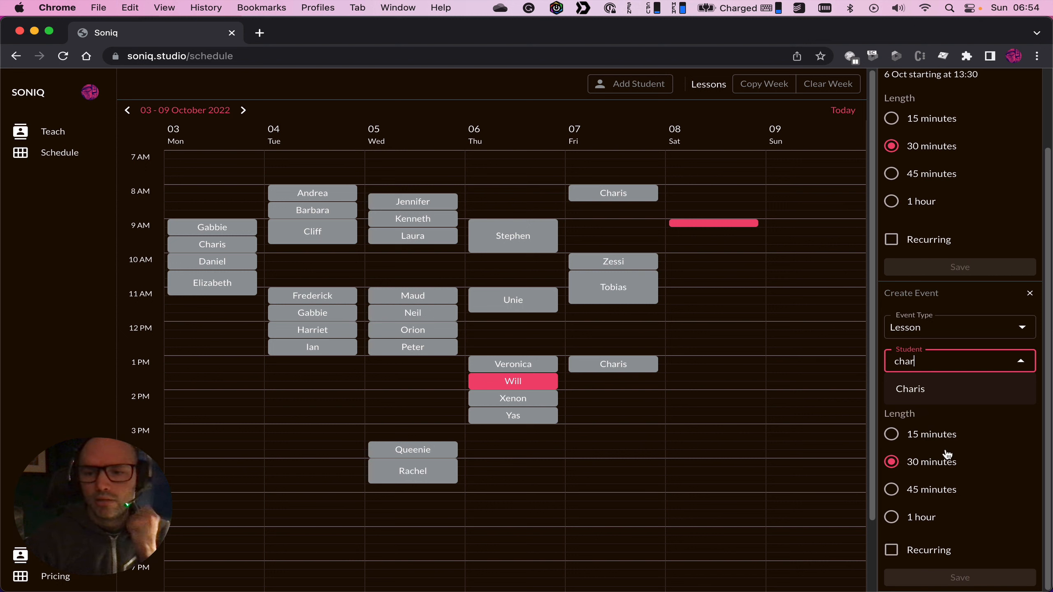
{"action": "left_click", "coordinate": [963, 390]}
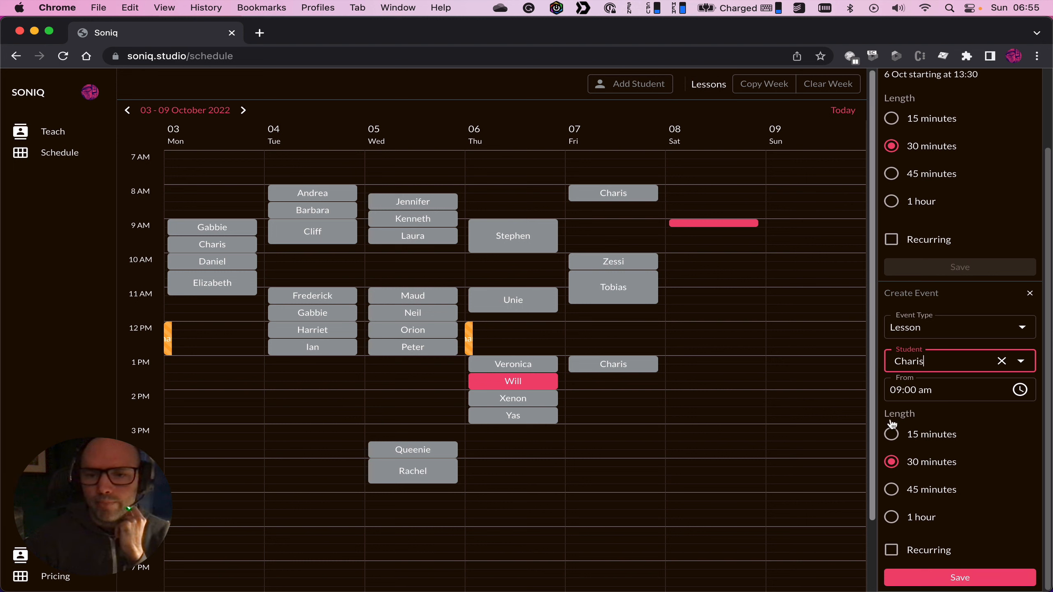
{"action": "left_click", "coordinate": [952, 585]}
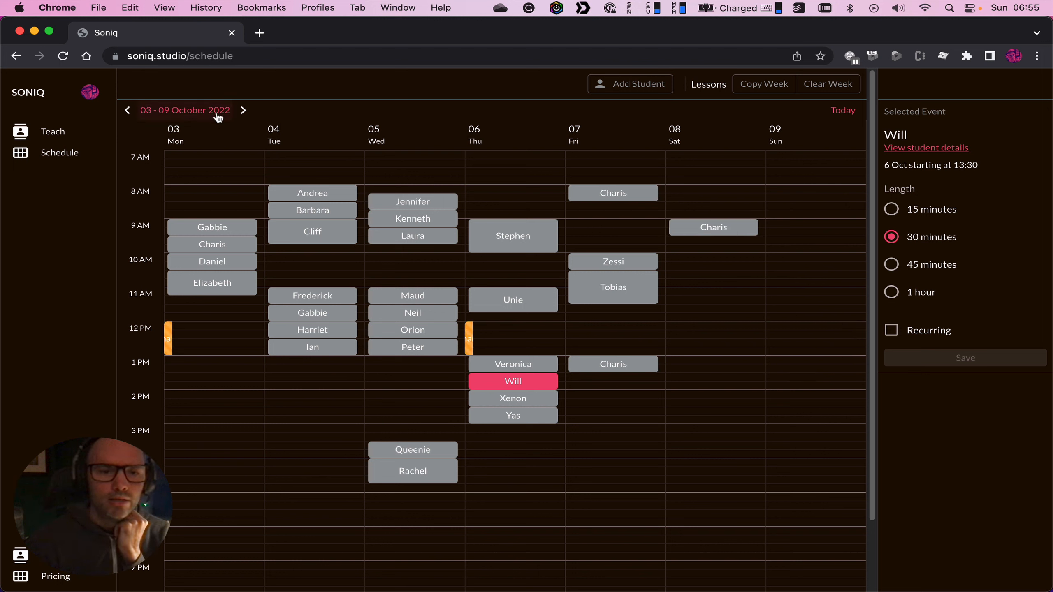
In the week of 17–23 October, save a 30-minute lesson on Wednesday 19 at 9:00 am for the same student as the Saturday 8 October lesson
{"action": "left_click", "coordinate": [244, 111]}
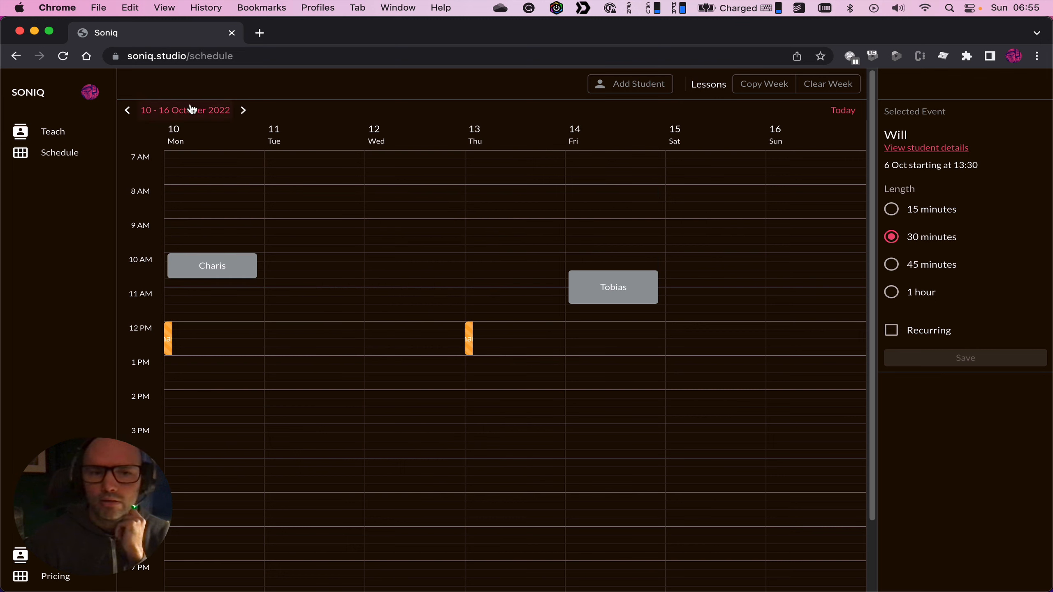
{"action": "left_click", "coordinate": [244, 110]}
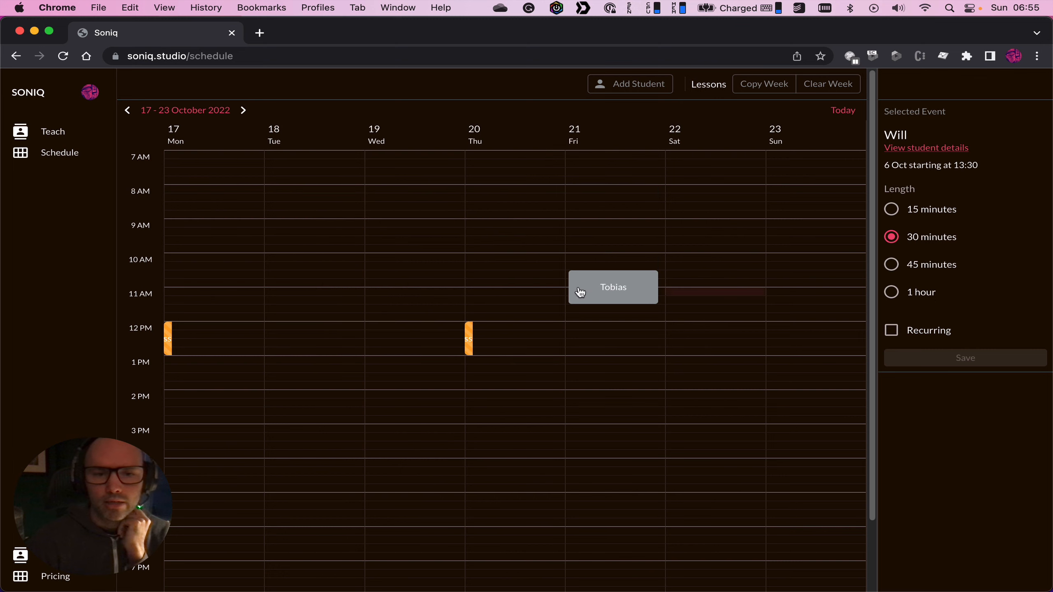
{"action": "left_click", "coordinate": [432, 226]}
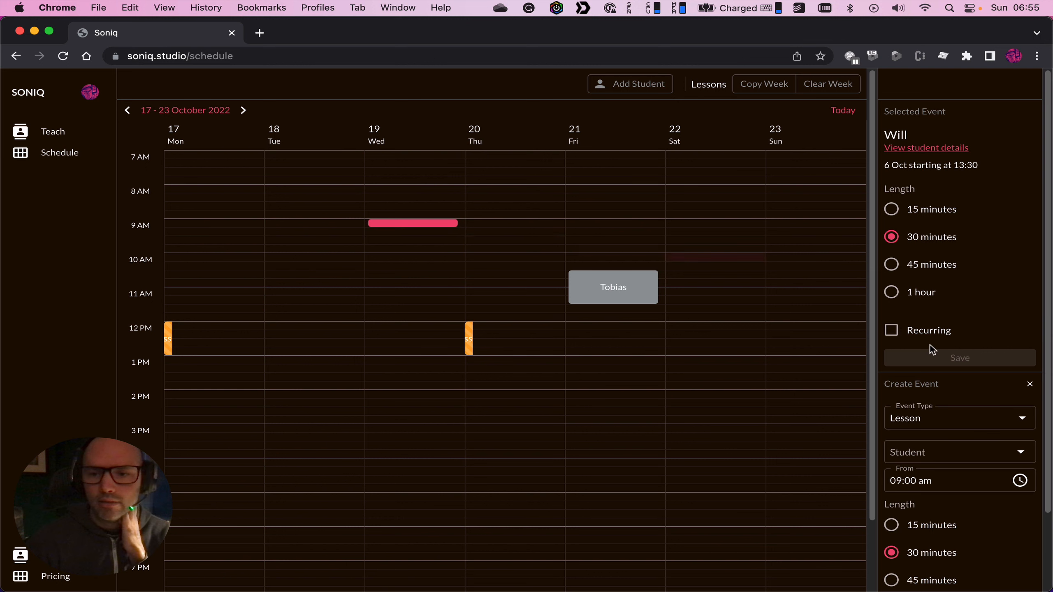
{"action": "left_click", "coordinate": [1029, 459]}
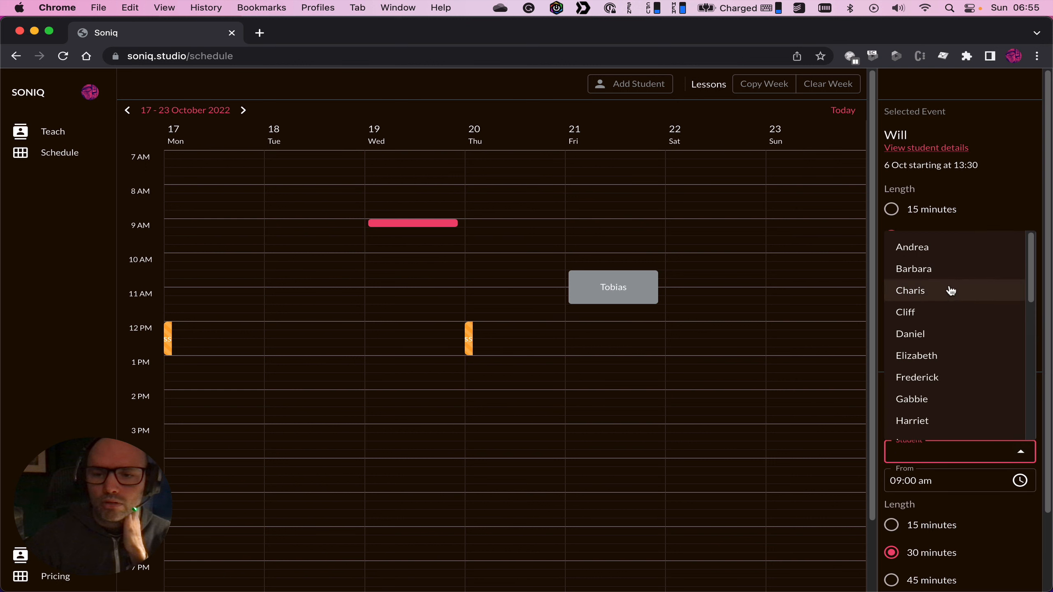
{"action": "left_click", "coordinate": [949, 272]}
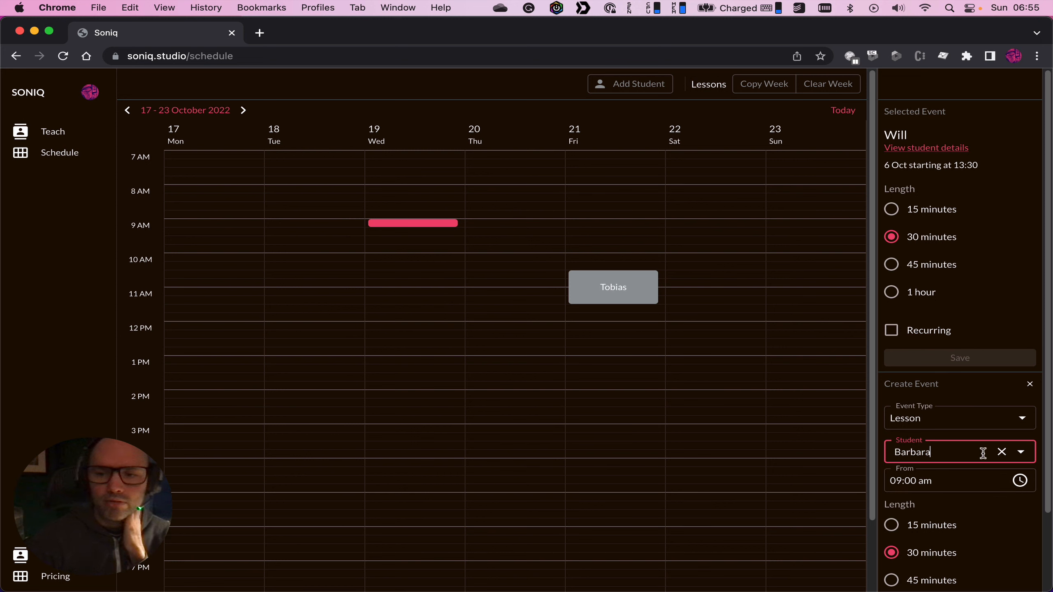
{"action": "left_click", "coordinate": [1021, 452]}
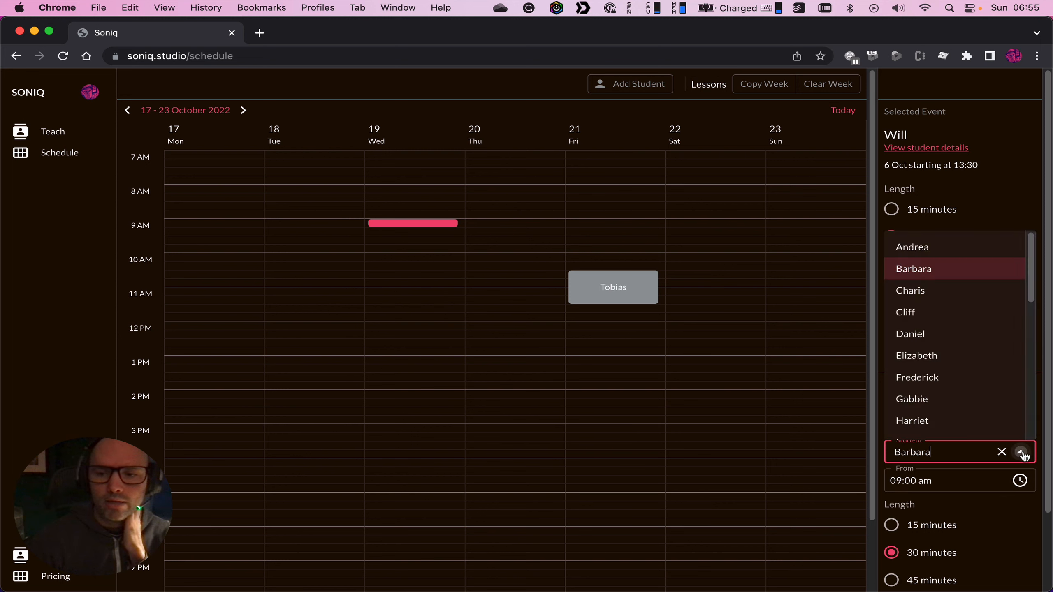
{"action": "left_click", "coordinate": [943, 291]}
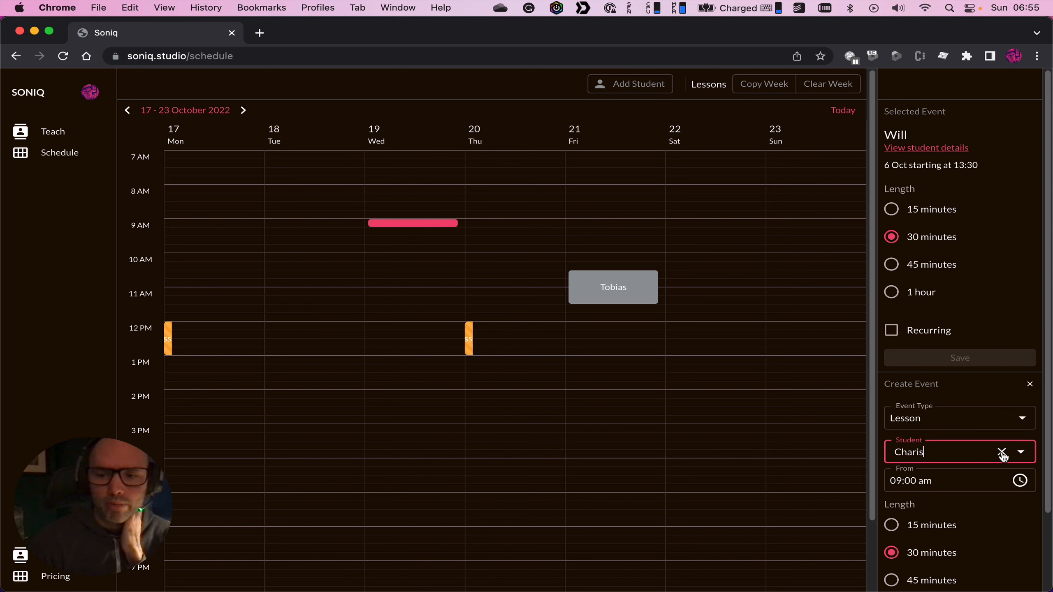
{"action": "scroll", "coordinate": [983, 531], "scroll_direction": "down", "scroll_amount": 3}
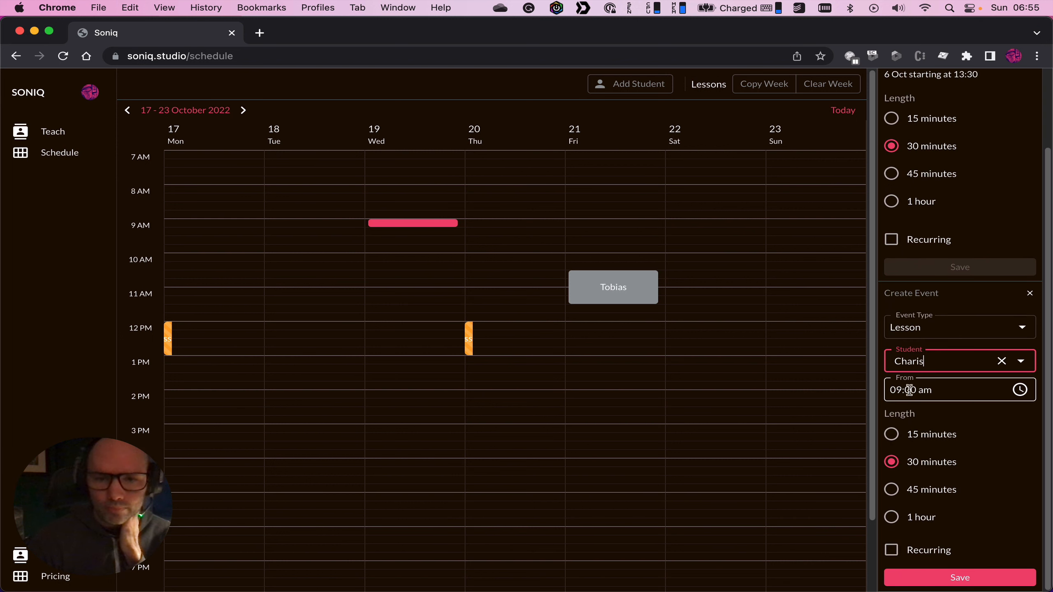
{"action": "left_click", "coordinate": [946, 578]}
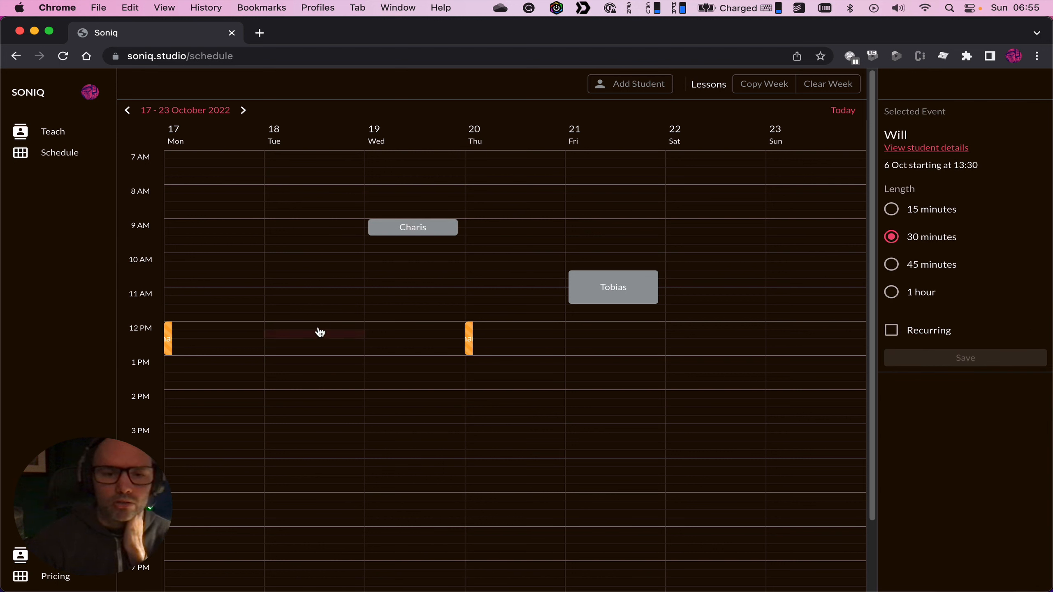
Set up a 1-hour Student Unavailable event on Tuesday 18 October at 12:00 pm for the student booked on Wednesday 19 October
{"action": "left_click", "coordinate": [296, 330]}
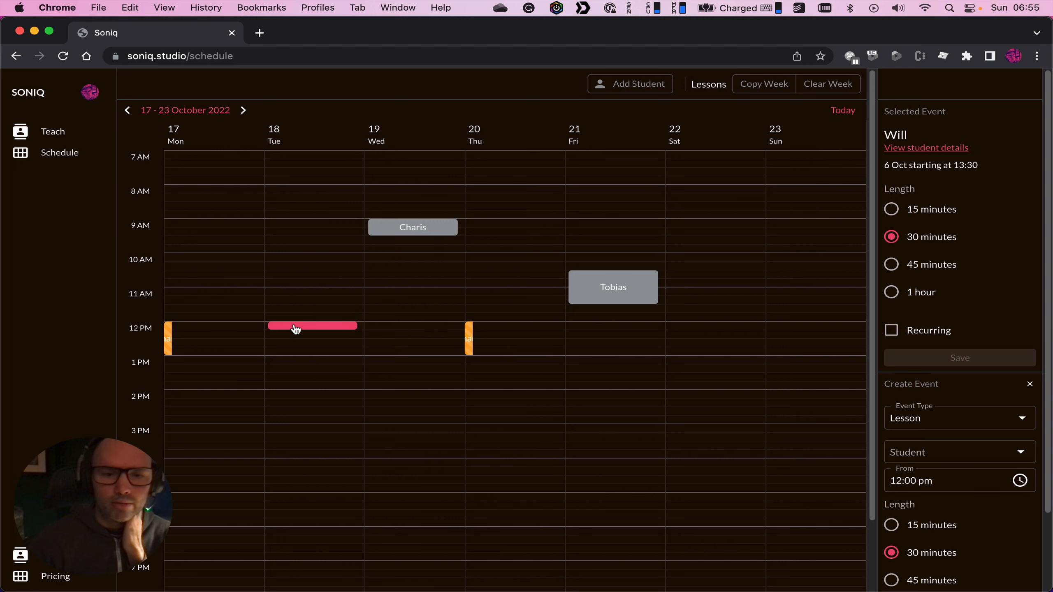
{"action": "scroll", "coordinate": [936, 452], "scroll_direction": "down", "scroll_amount": 3}
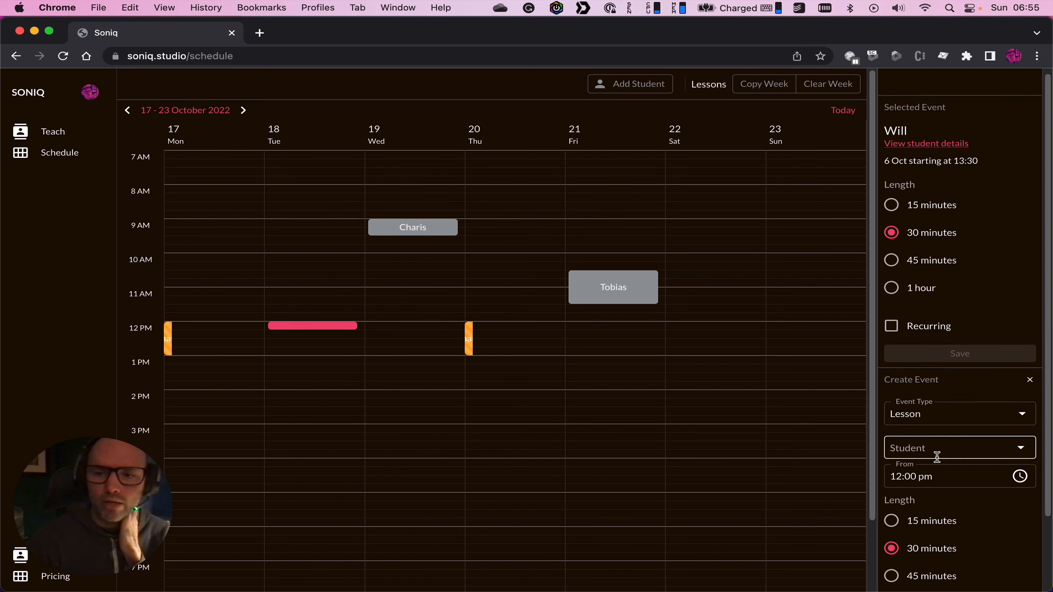
{"action": "left_click", "coordinate": [1014, 333]}
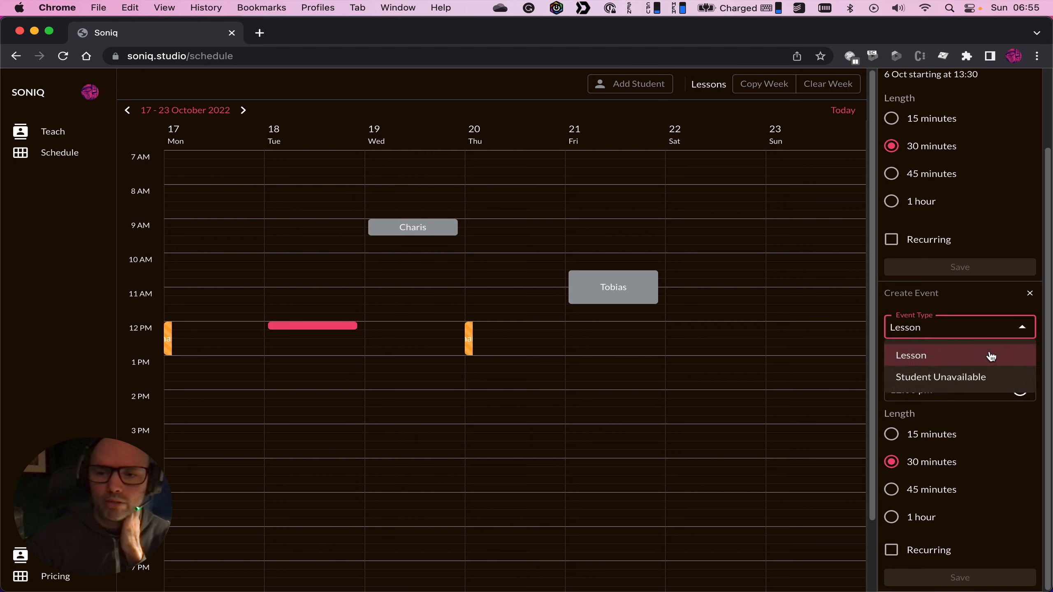
{"action": "left_click", "coordinate": [972, 378]}
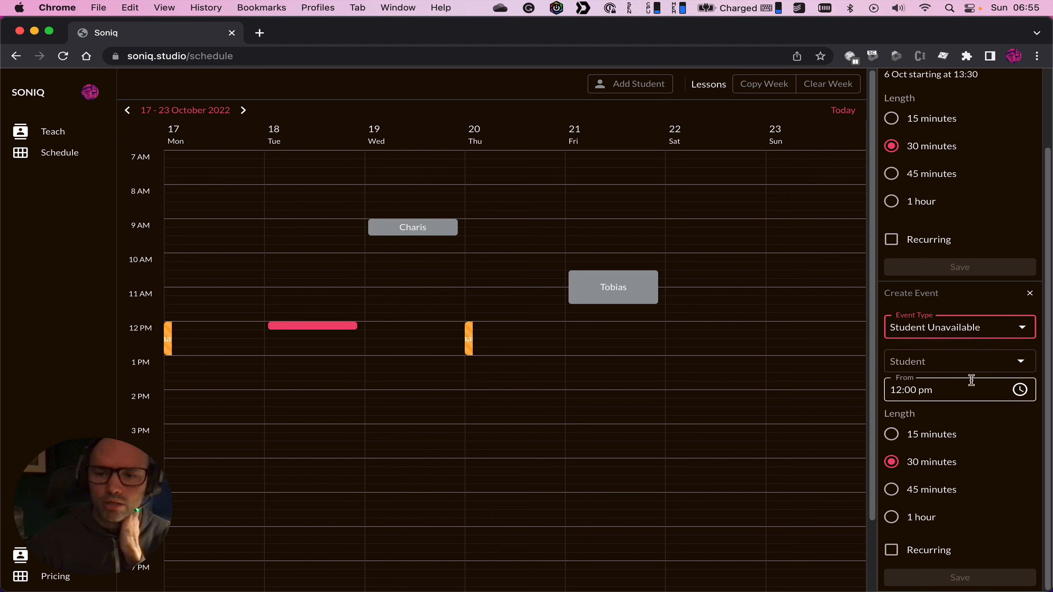
{"action": "left_click", "coordinate": [929, 357]}
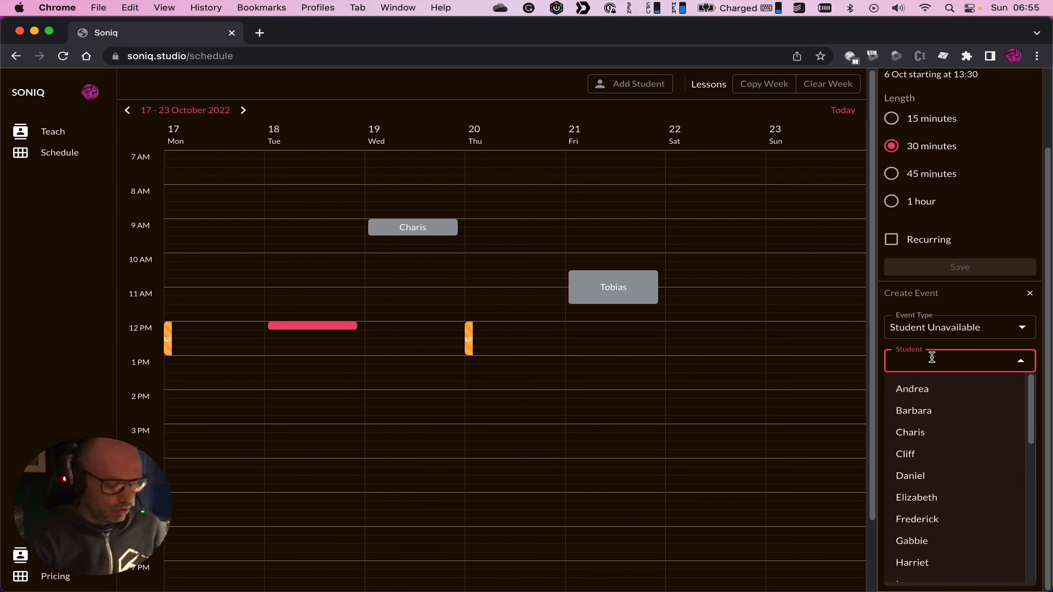
{"action": "type", "text": "char"}
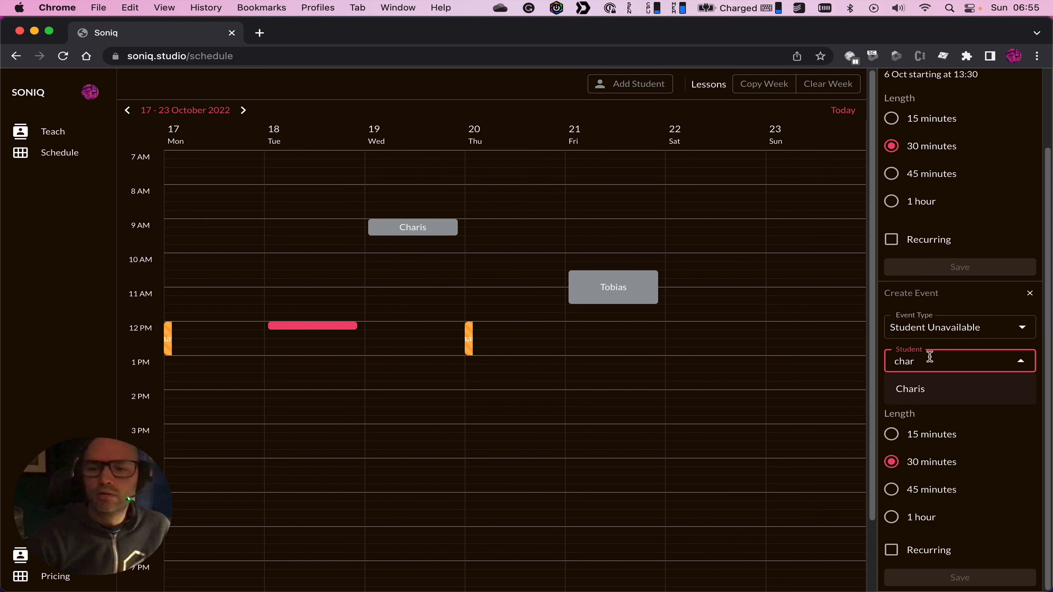
{"action": "left_click", "coordinate": [956, 389]}
{"action": "left_click", "coordinate": [921, 518]}
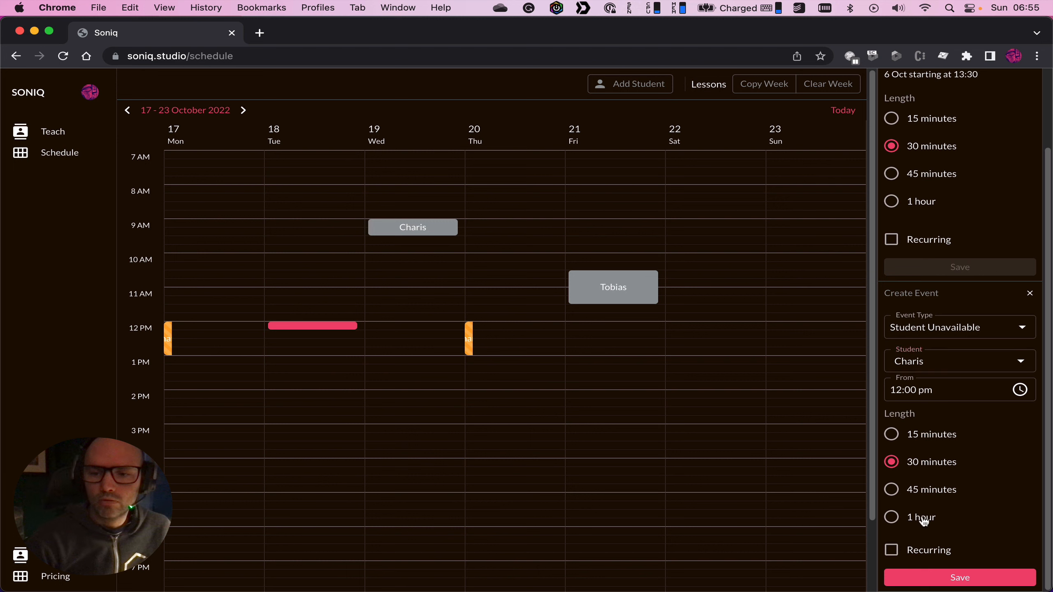
Make the unavailability event recurring until 11/29/2022 with a repeat interval of 1, and save it
{"action": "left_click", "coordinate": [934, 554]}
{"action": "scroll", "coordinate": [1005, 472], "scroll_direction": "down", "scroll_amount": 2}
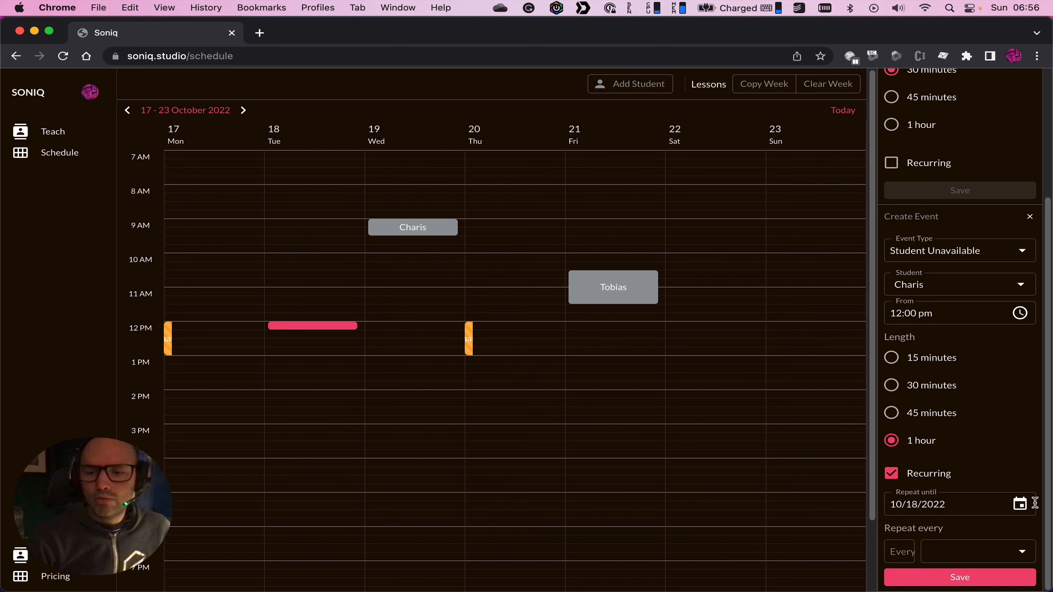
{"action": "left_click", "coordinate": [1020, 504]}
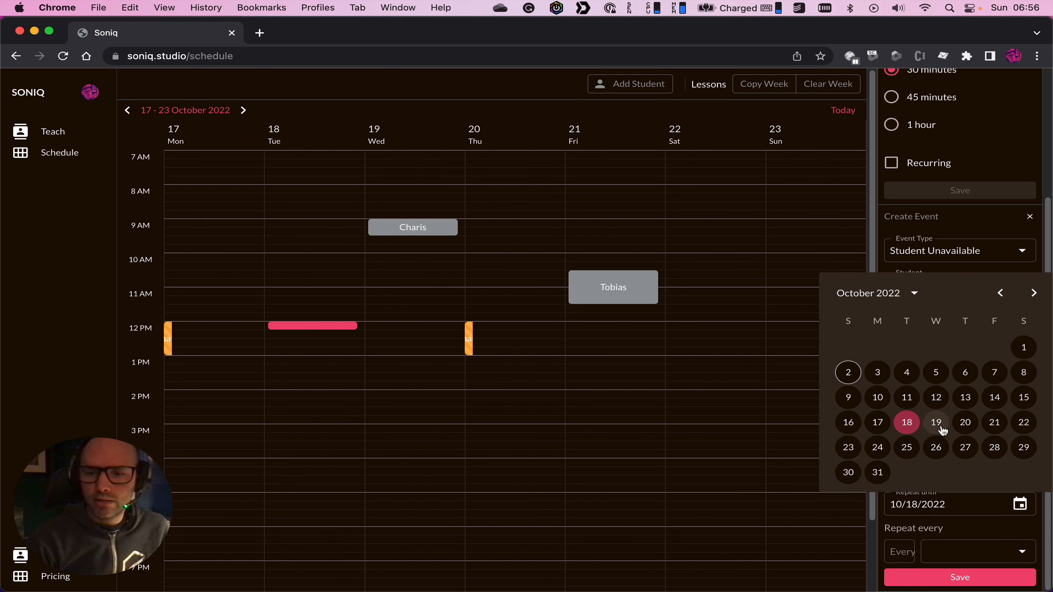
{"action": "left_click", "coordinate": [1035, 294]}
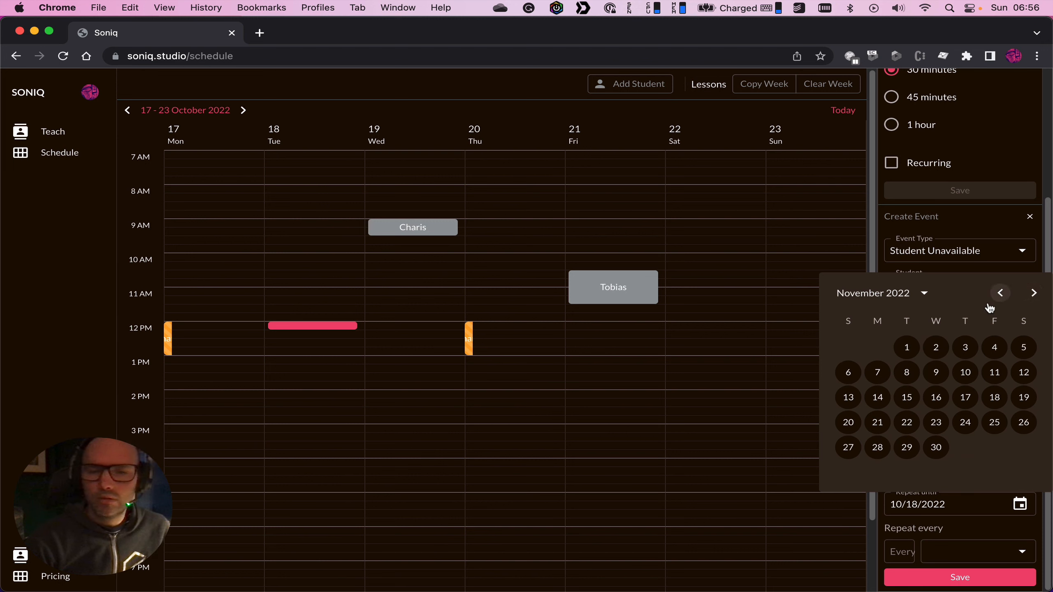
{"action": "left_click", "coordinate": [908, 450]}
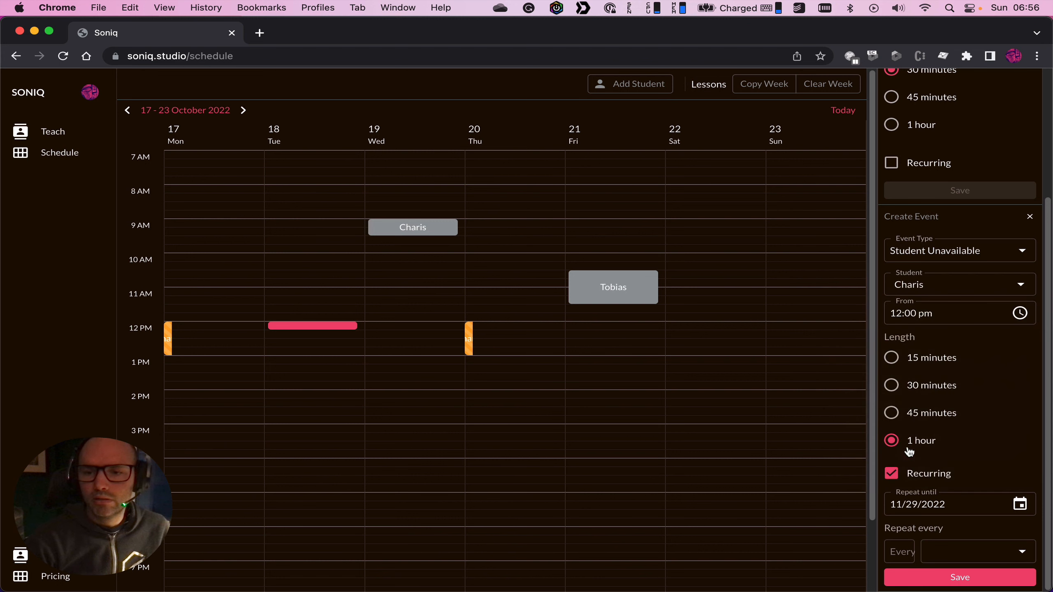
{"action": "left_click", "coordinate": [905, 555]}
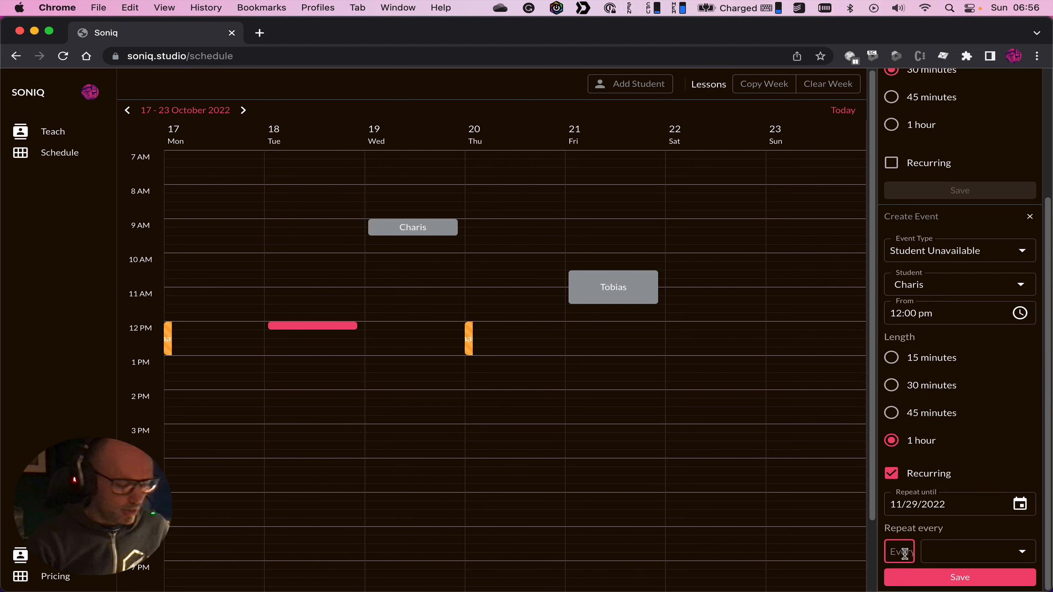
{"action": "type", "text": "1"}
{"action": "left_click", "coordinate": [957, 578]}
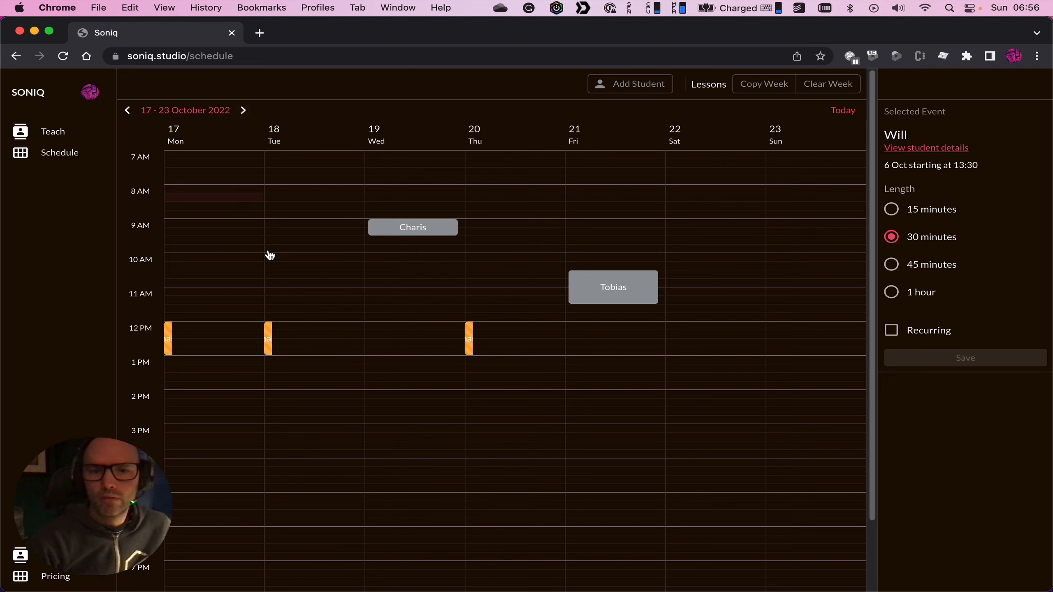
View the details of the Wednesday 19 and Friday 21 October lessons, and collapse the selected event details
{"action": "left_click", "coordinate": [422, 230]}
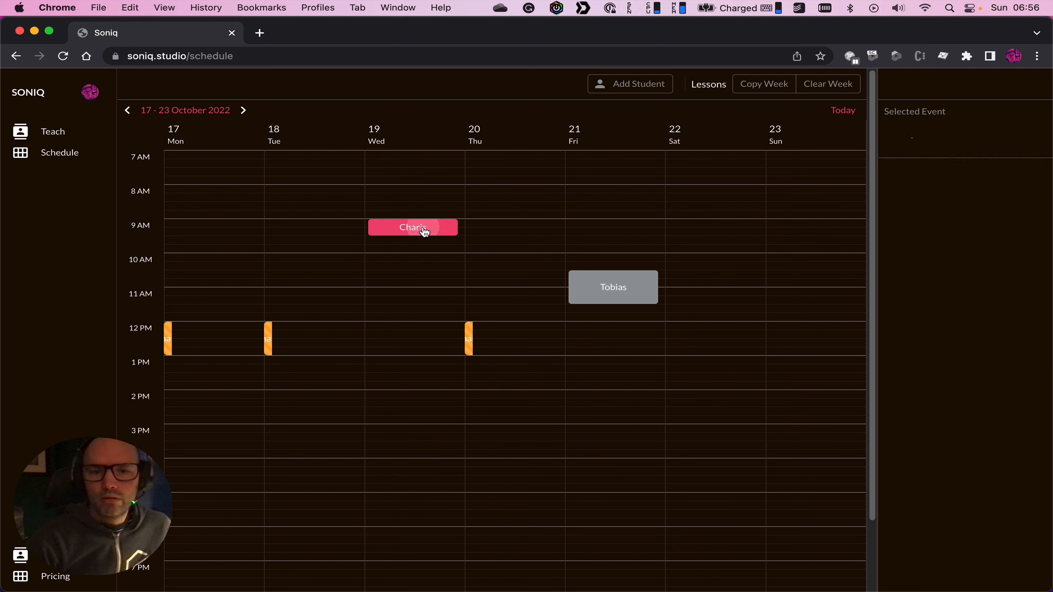
{"action": "left_click", "coordinate": [644, 294]}
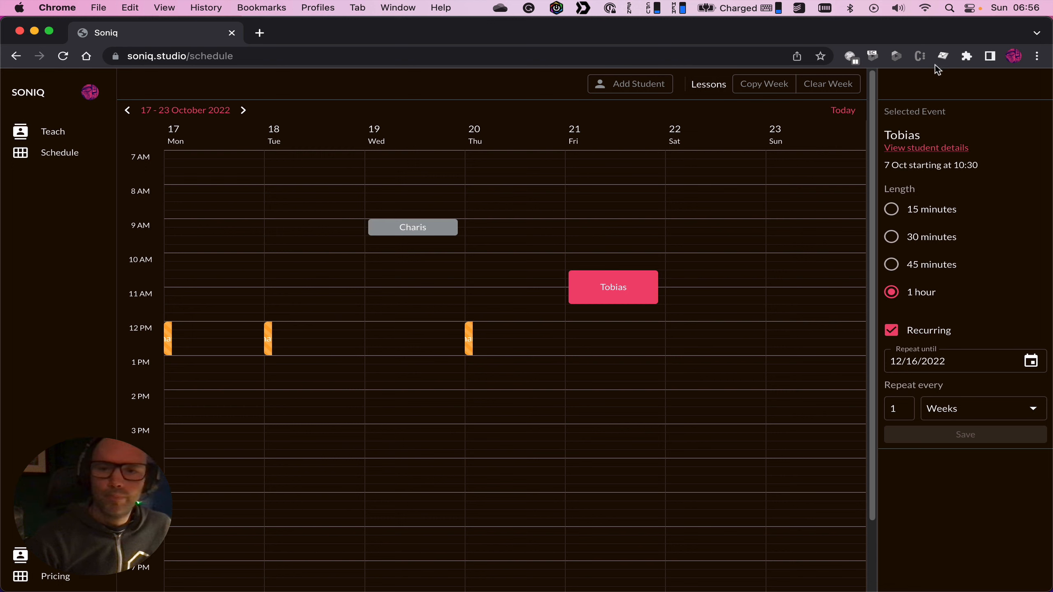
{"action": "left_click", "coordinate": [938, 117]}
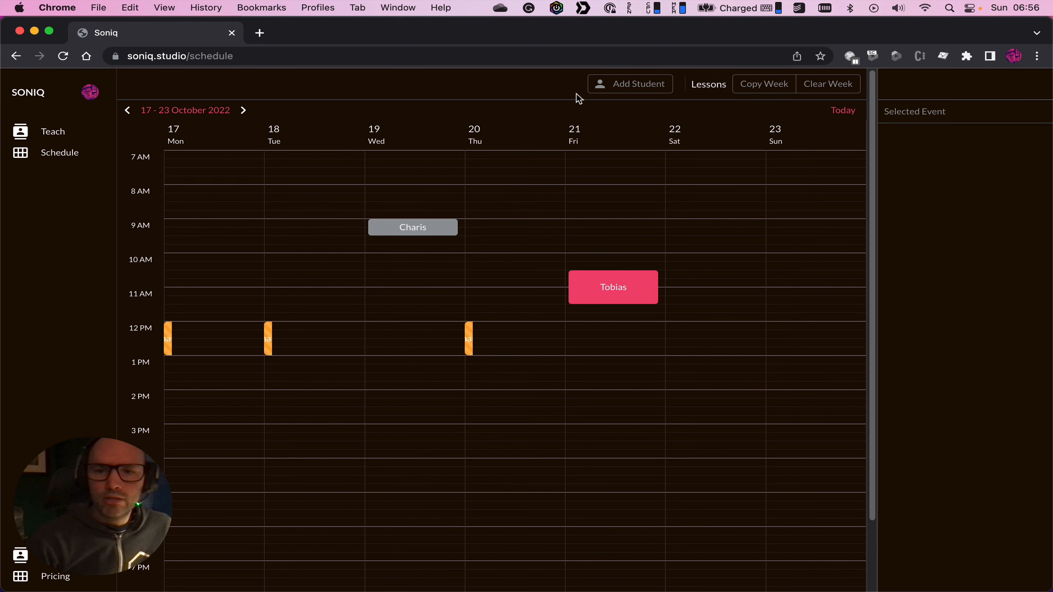
Open the Add Student form to review its fields, and close it without adding a student
{"action": "left_click", "coordinate": [663, 90]}
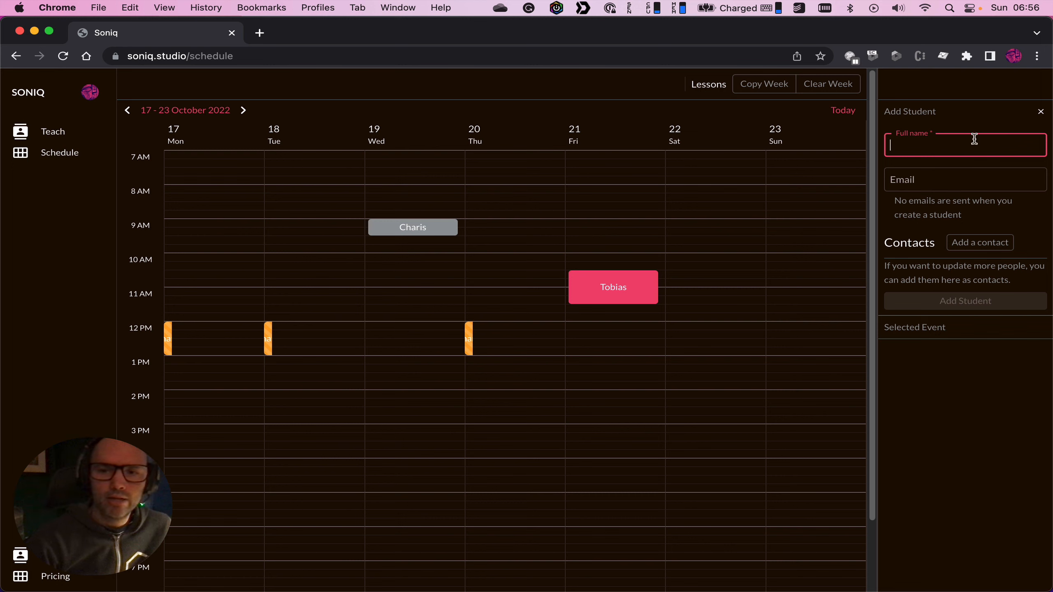
{"action": "left_click", "coordinate": [1041, 112]}
{"action": "left_click", "coordinate": [1041, 112]}
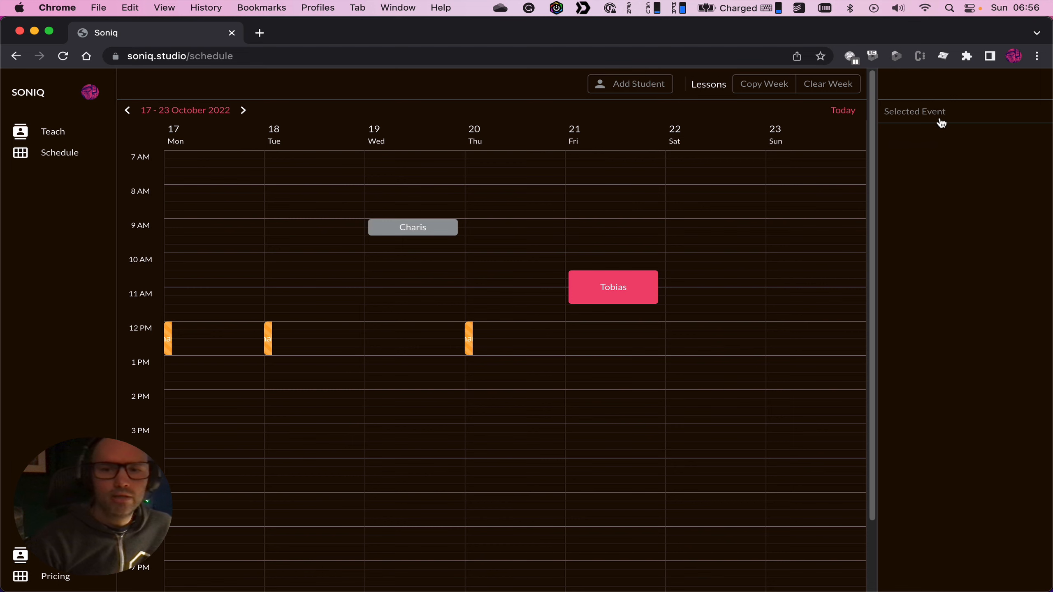